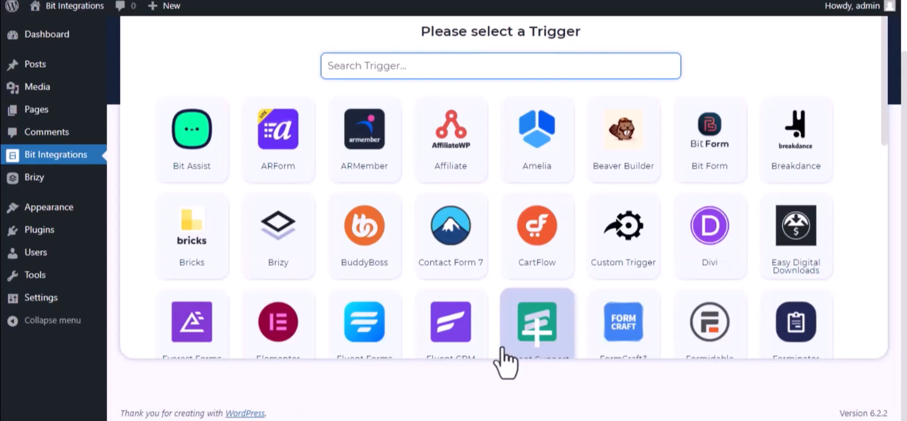
Step: Set Brizy as the integration's trigger with the form "Bit Integrations->1" and continue to the action selection
text(bri)
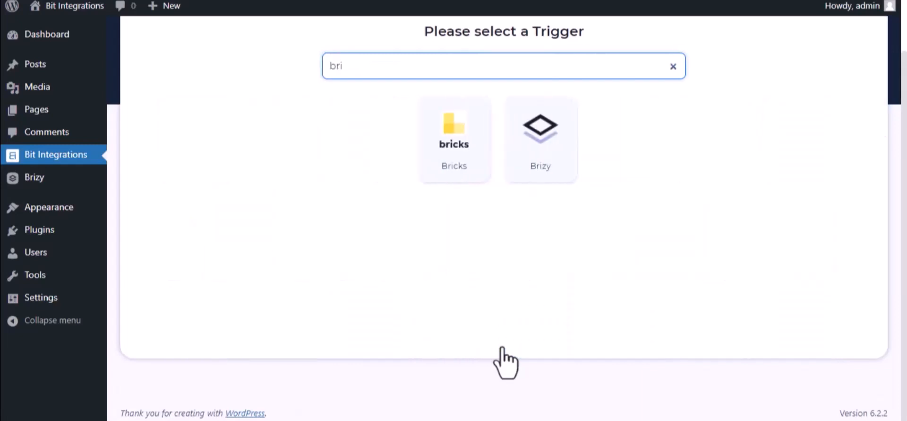
click(525, 170)
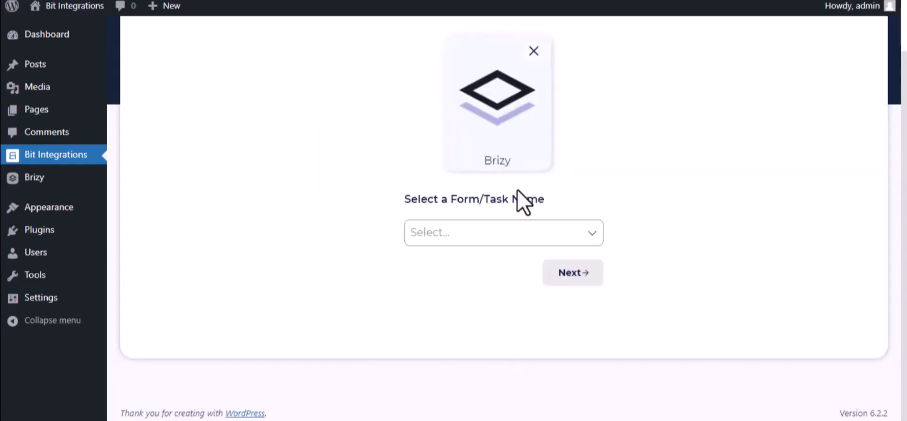
click(509, 228)
click(496, 271)
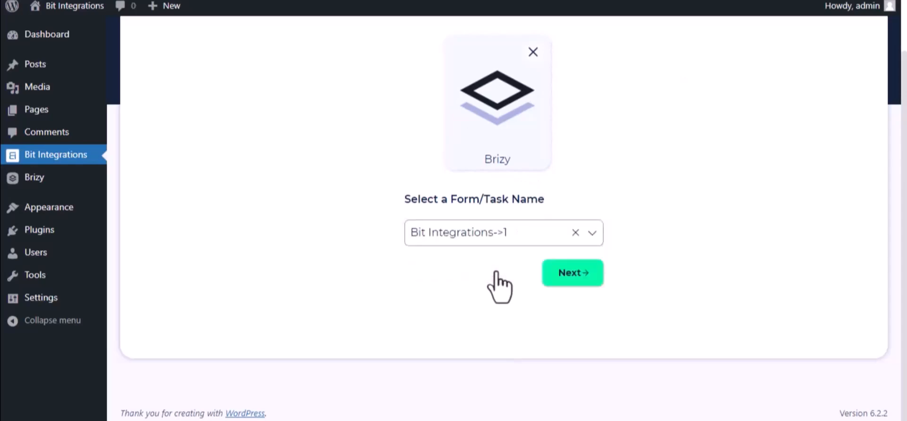
click(586, 274)
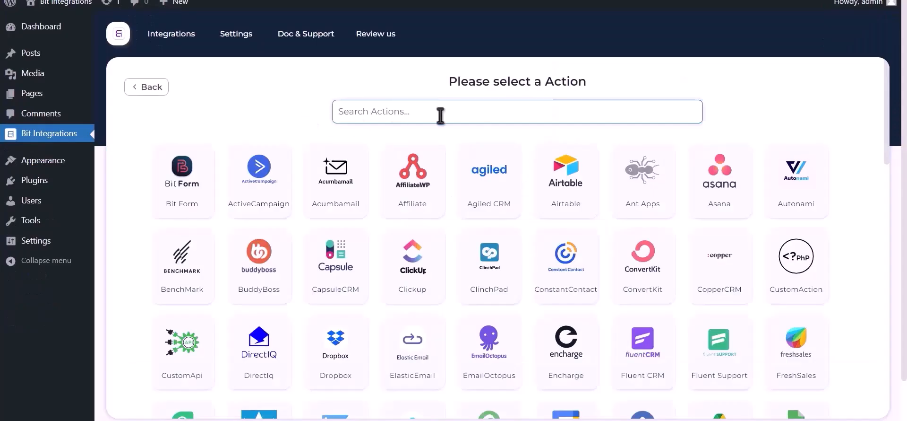
Step: Choose Google Sheet as the action and open the linked Google API Console
text(google sheet)
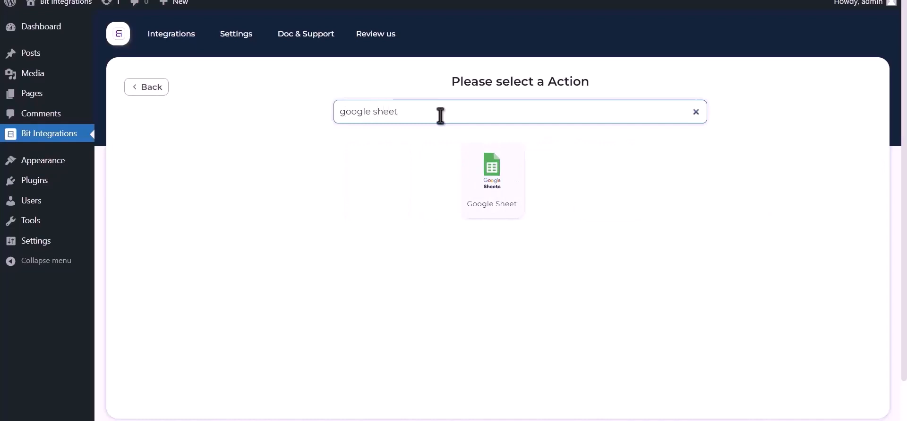
click(492, 182)
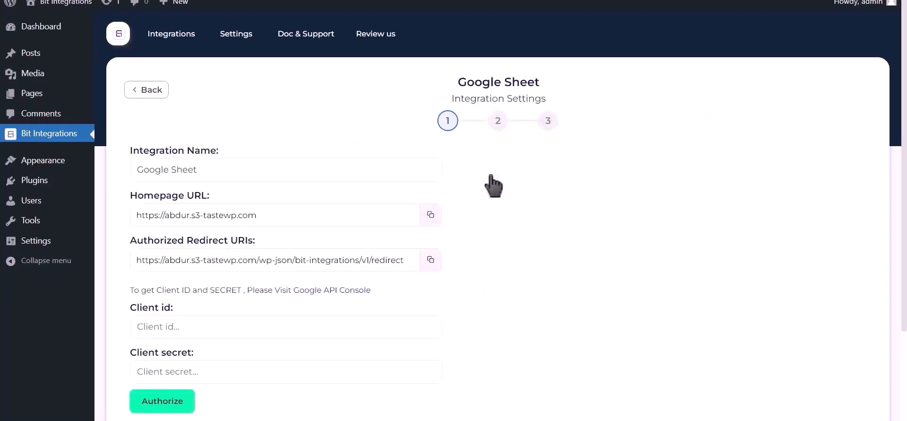
drag(129, 289, 318, 293)
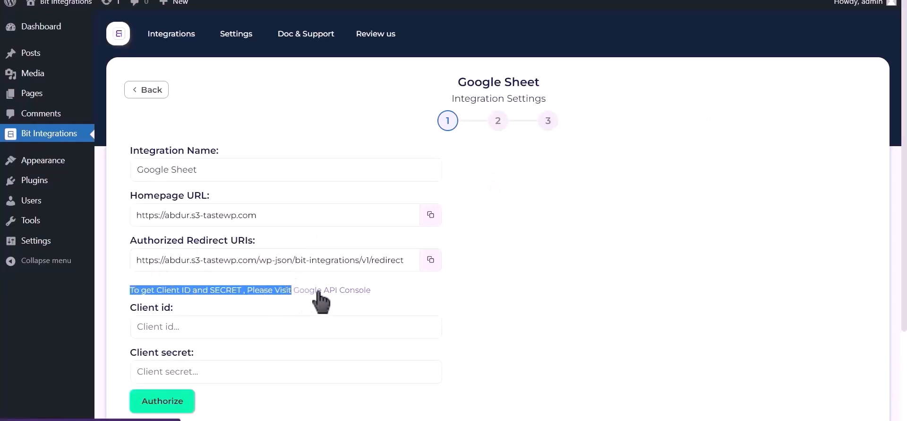
click(318, 292)
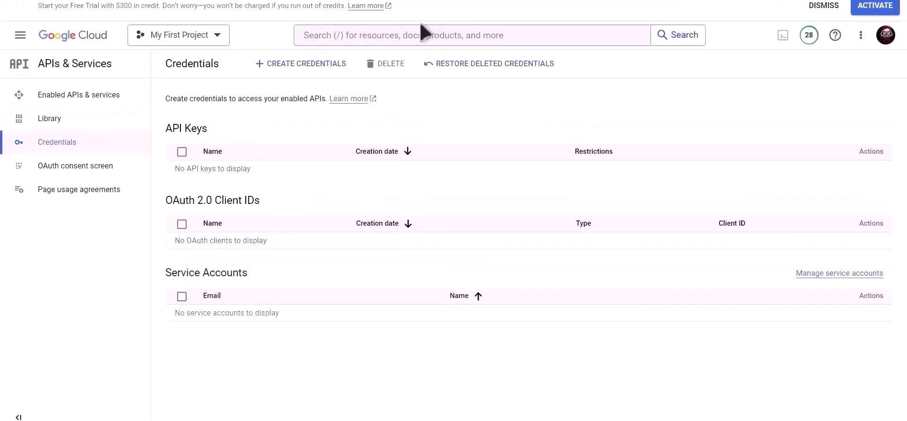
Step: Find the Google Drive API in Google Cloud and enable it for the project
click(414, 38)
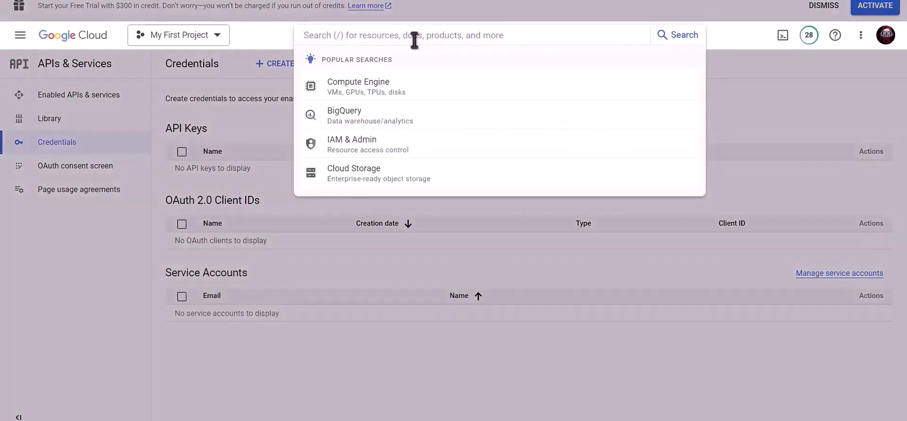
text(Google drive api)
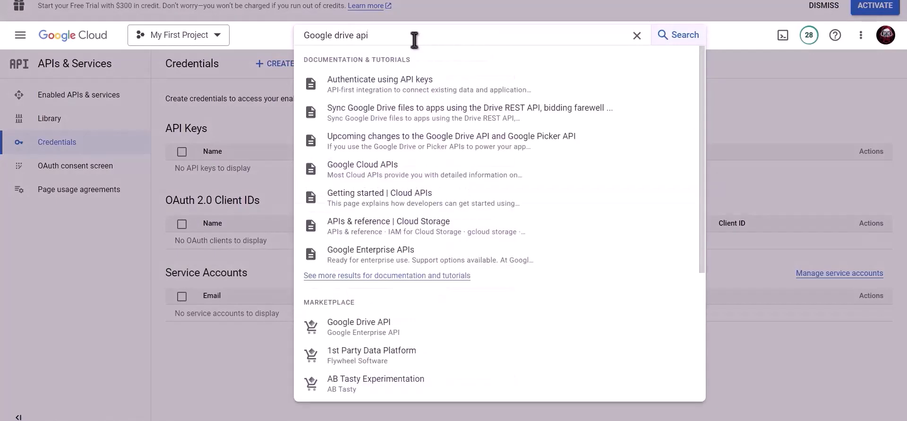
click(376, 329)
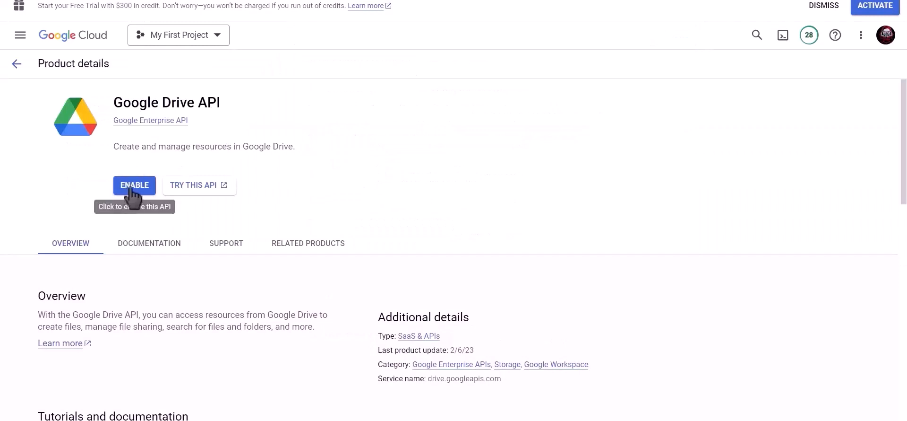
click(132, 188)
Step: Find the Google Sheets API and enable it for the project
click(482, 34)
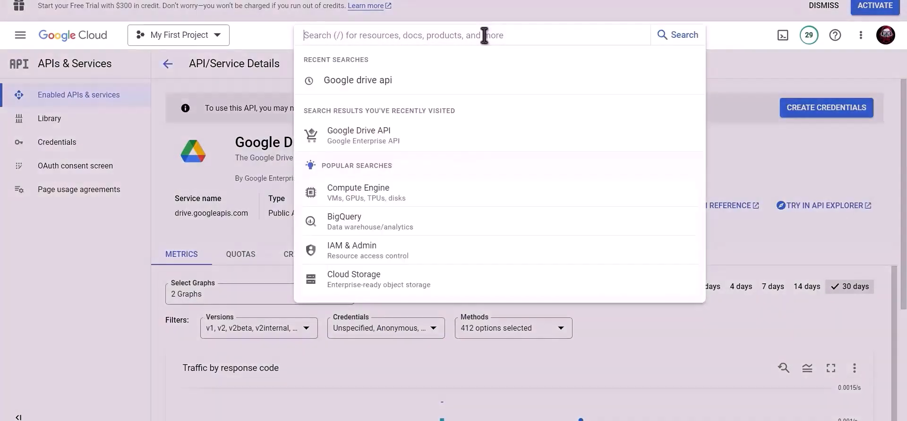
text(google s)
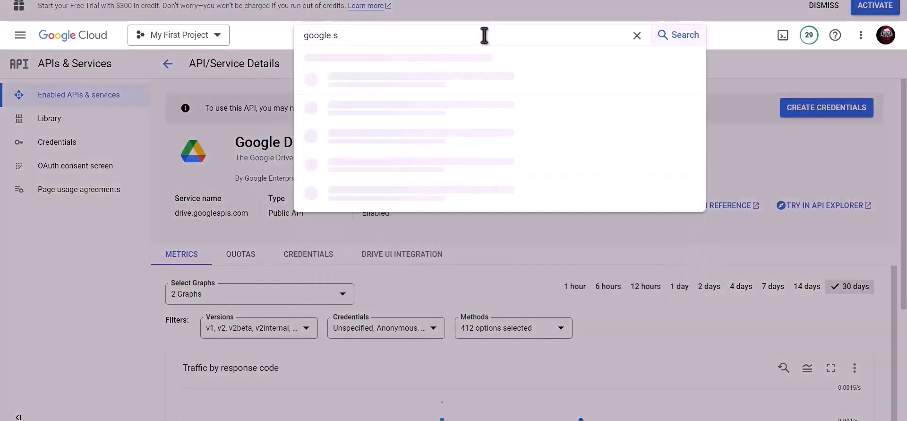
text(heet)
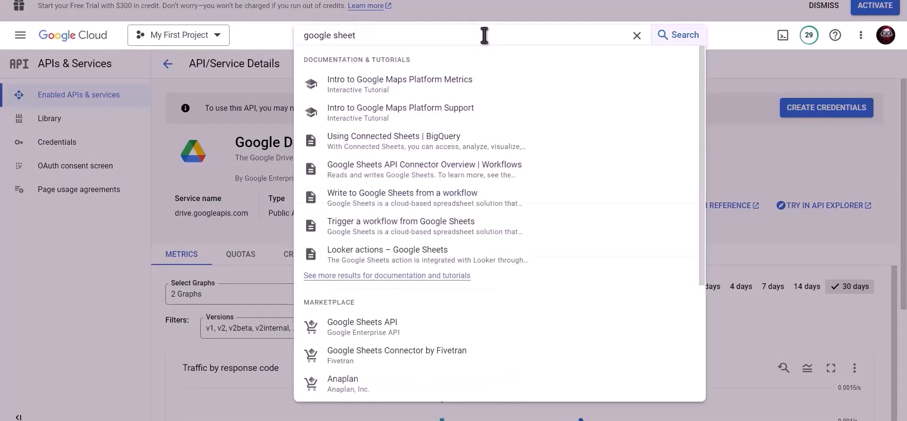
click(380, 326)
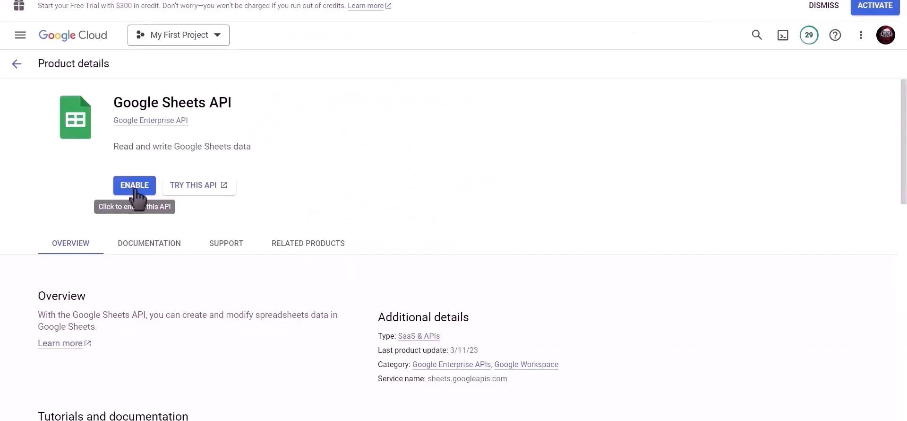
click(134, 184)
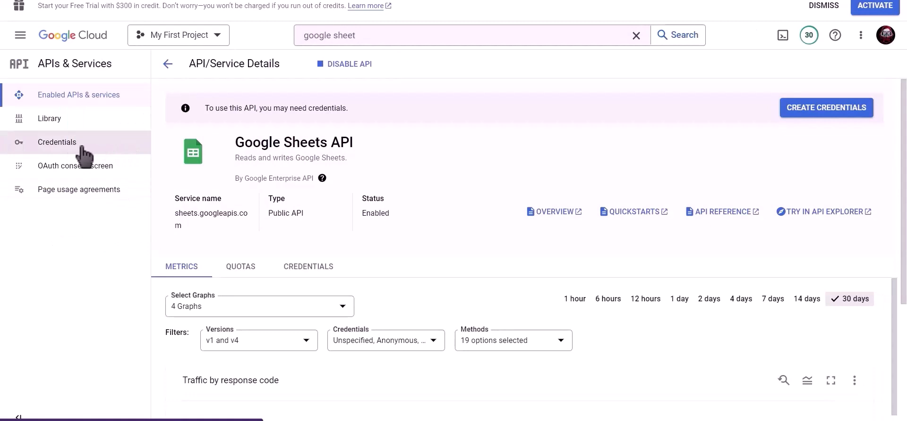
Step: Start a new OAuth client ID credential of type Web application and name it "Bit Integrations"
click(81, 147)
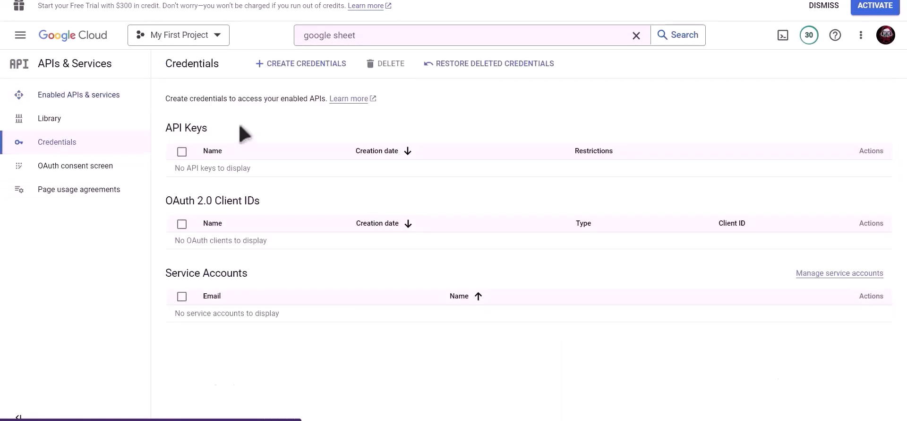
click(308, 70)
click(350, 125)
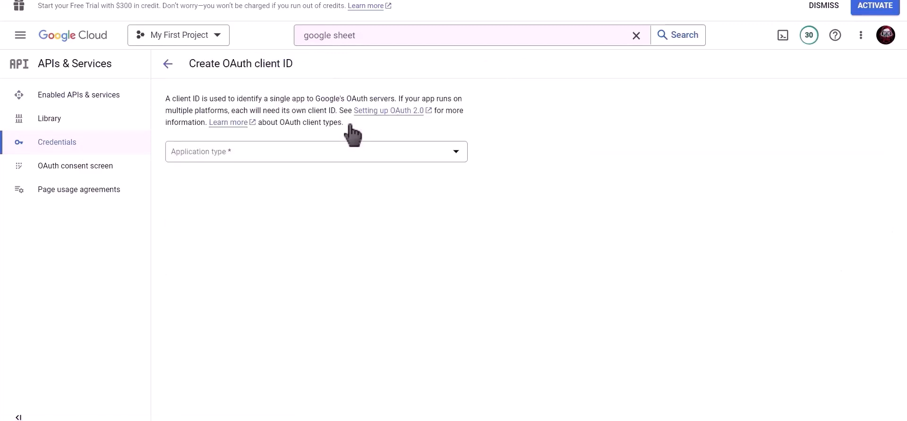
click(280, 148)
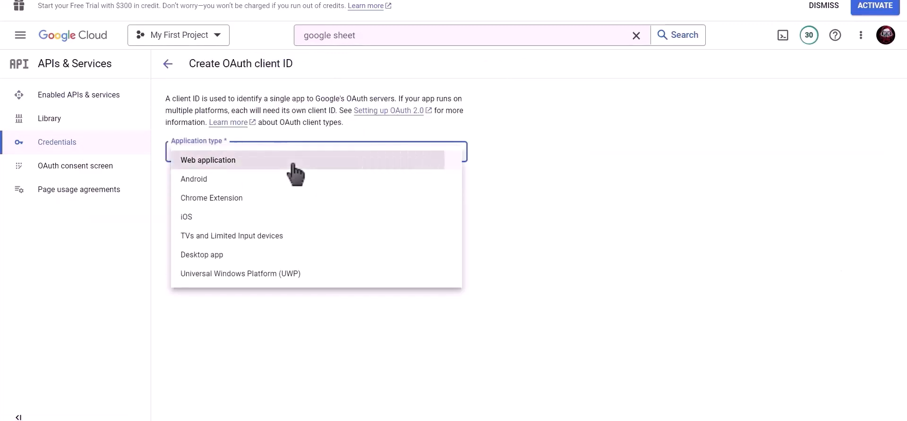
click(293, 163)
drag(275, 186, 169, 186)
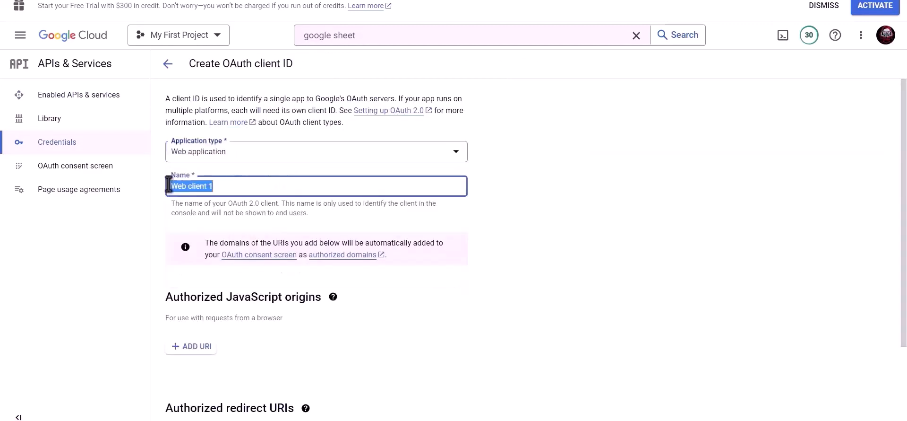
text(Bit Integrations)
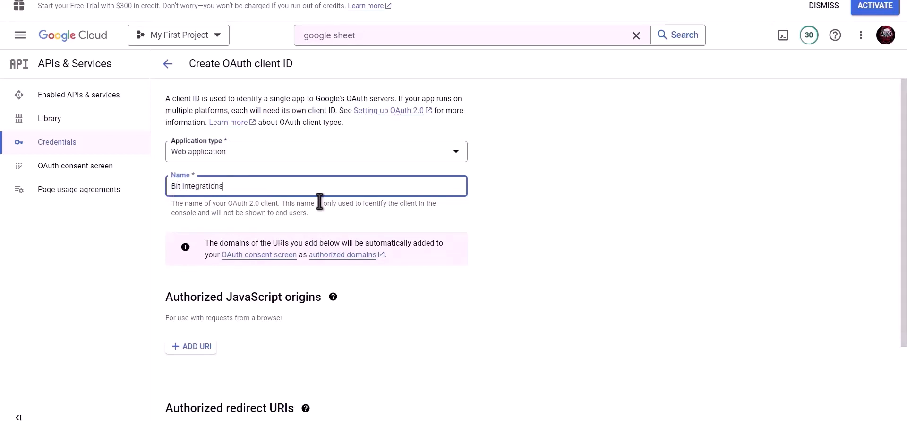
Step: Copy the authorized redirect URI from the Bit Integrations settings into the OAuth client's authorized redirect URIs and create the client
scroll(322, 208, down, 3)
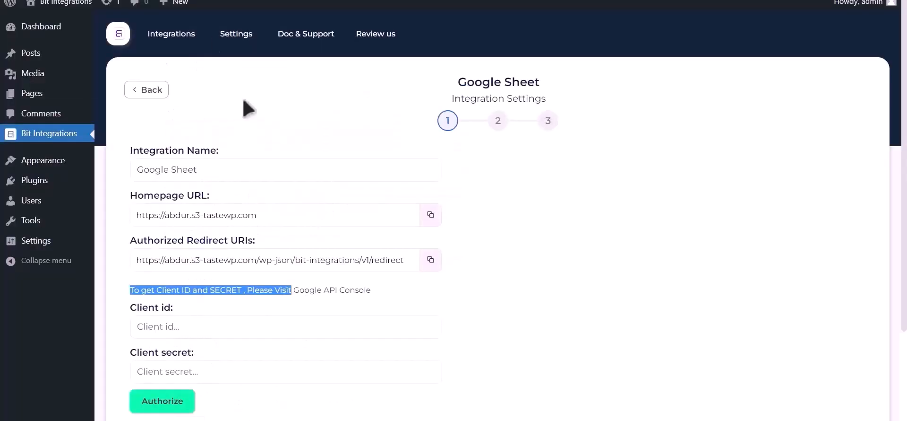
click(430, 259)
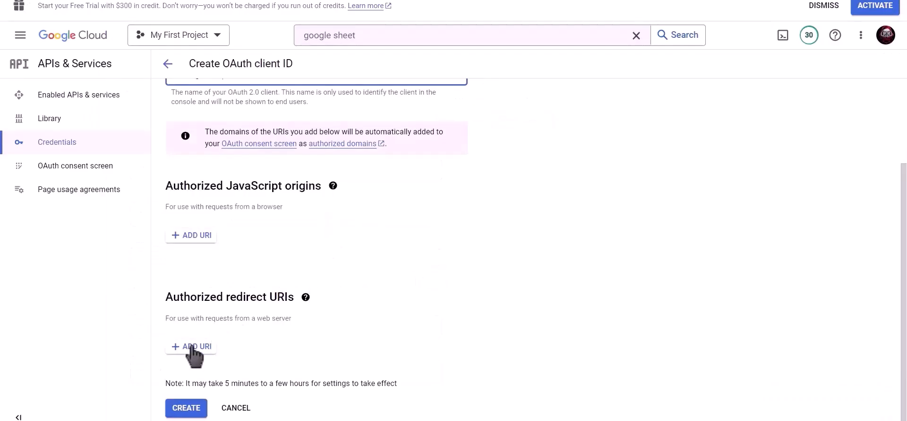
click(191, 348)
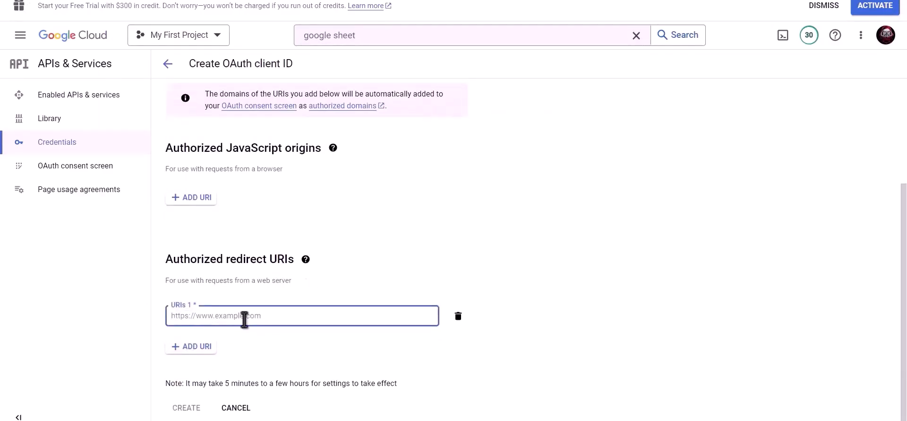
key(ctrl+v)
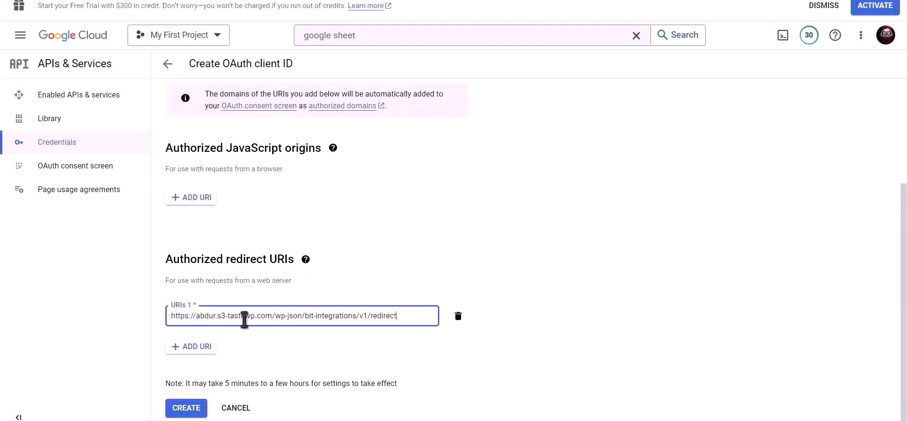
click(186, 409)
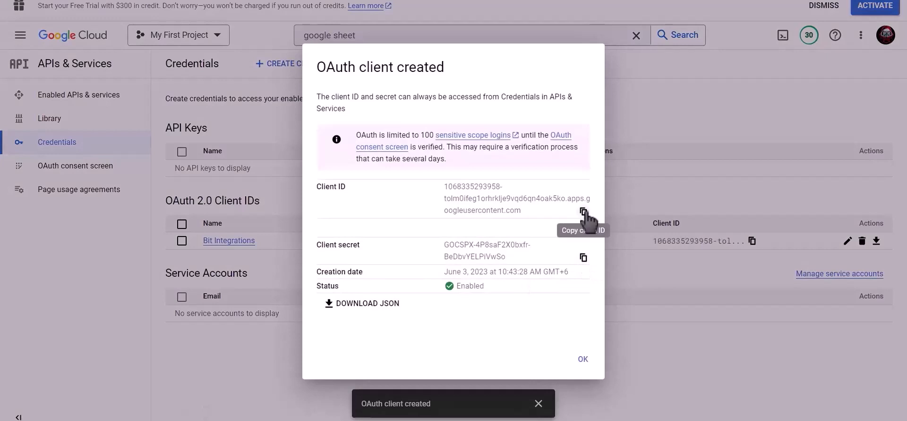
Step: Copy the new OAuth client's ID into the client ID field of the Google Sheet integration in Bit Integrations
click(584, 212)
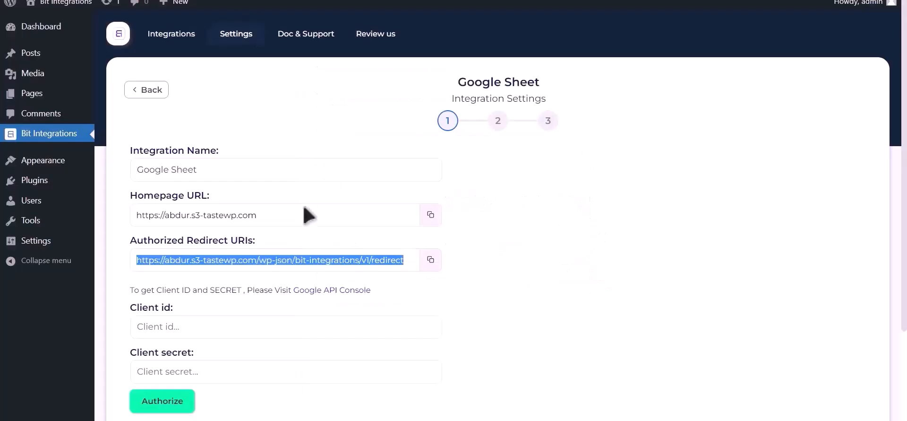
click(239, 318)
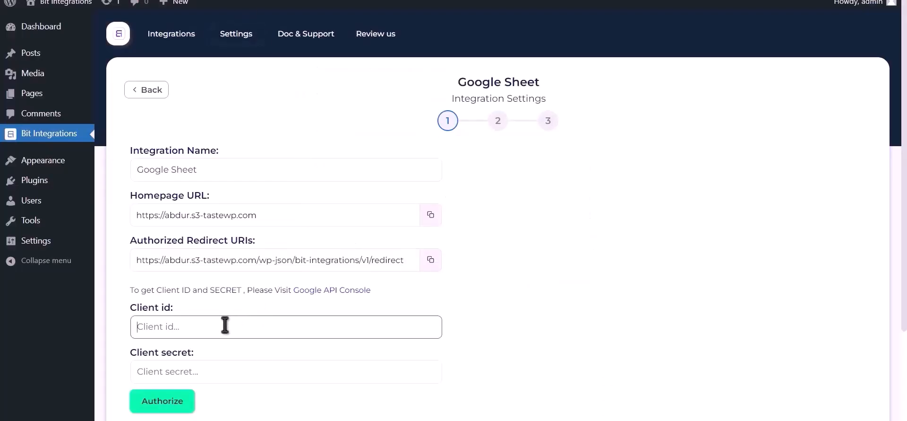
key(ctrl+v)
Step: Copy the client secret from Google Cloud into the client secret field of the Google Sheet integration
key(ctrl+Tab)
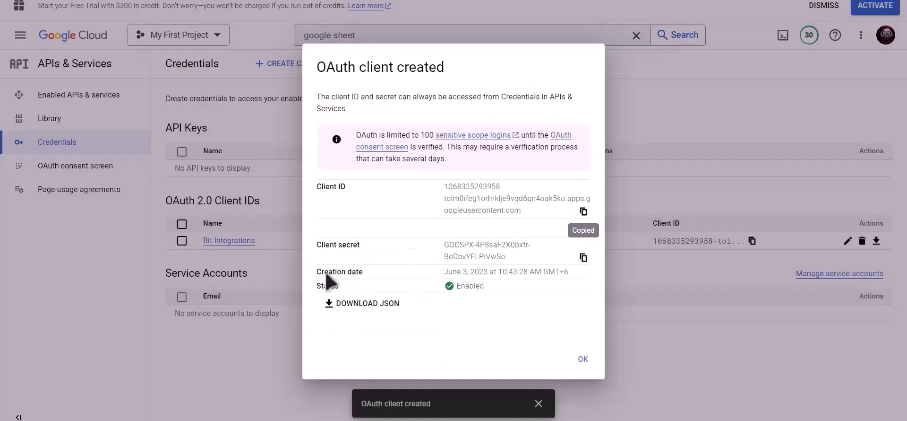
click(584, 258)
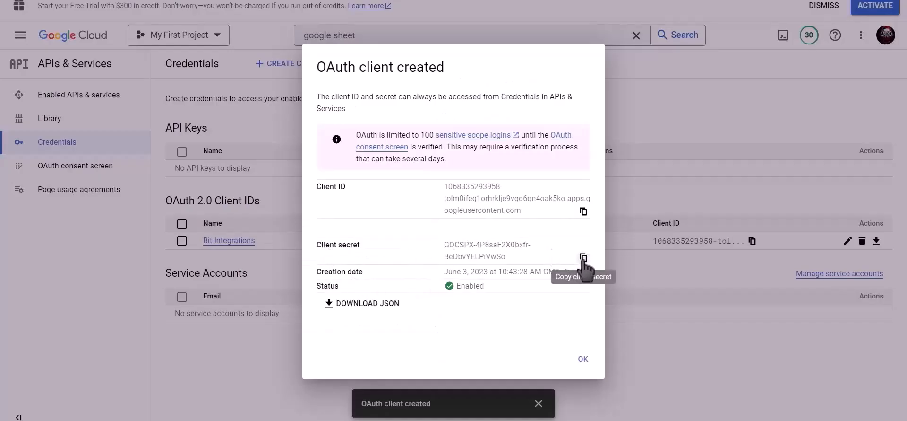
key(ctrl+Tab)
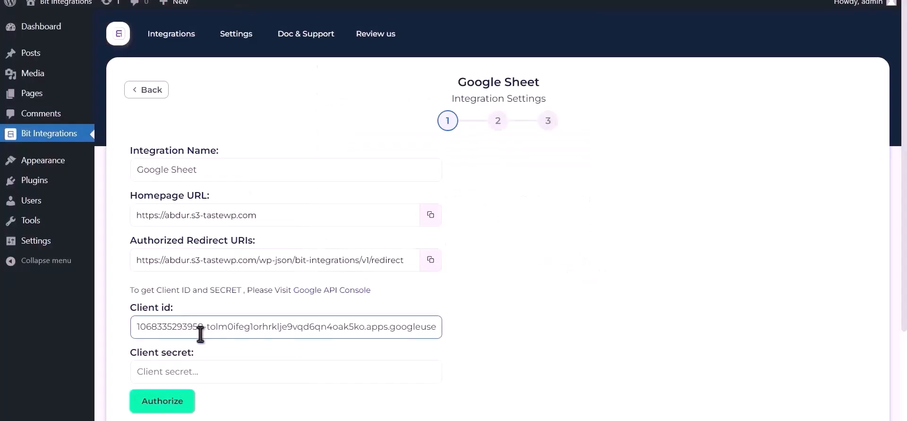
click(204, 368)
key(ctrl+v)
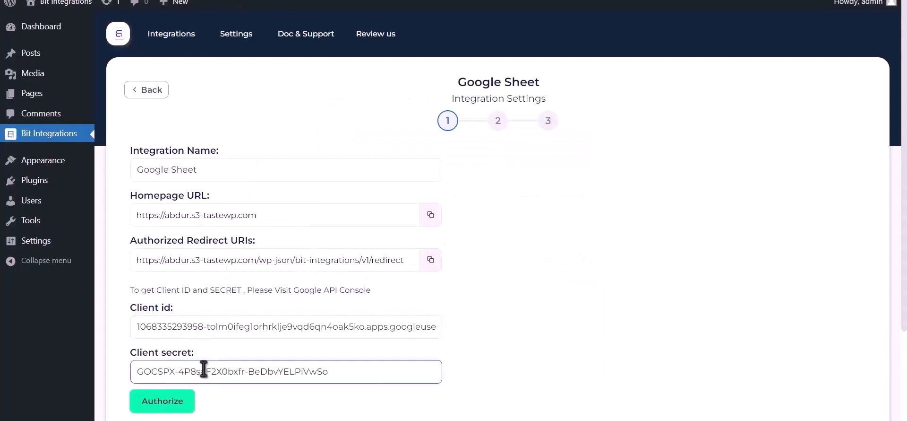
Step: Authorize the Google Sheet integration with the Google account, accepting the unverified app s3-tastewp.com, and proceed to the second integration step
click(166, 401)
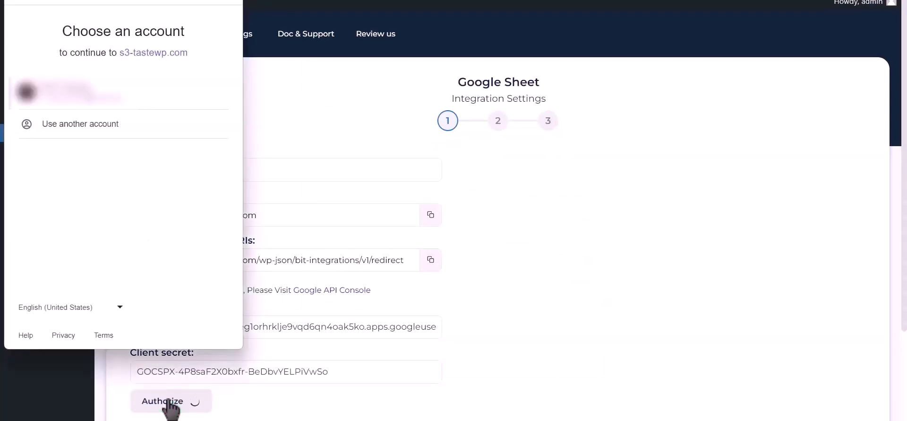
click(112, 99)
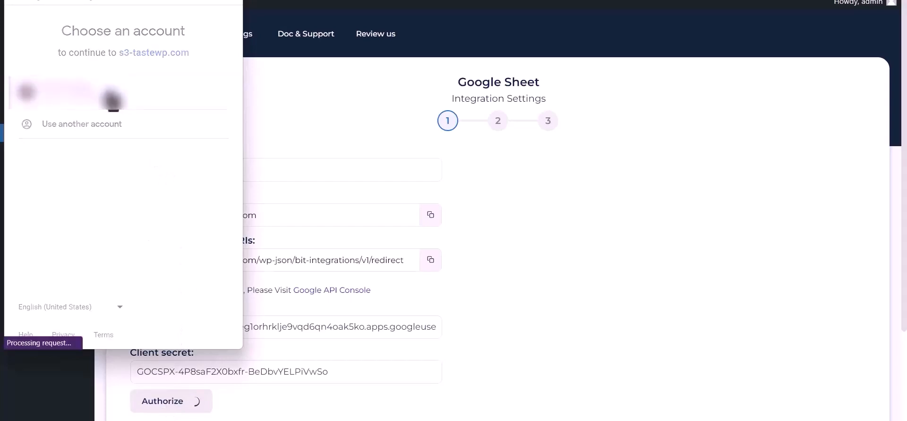
click(38, 238)
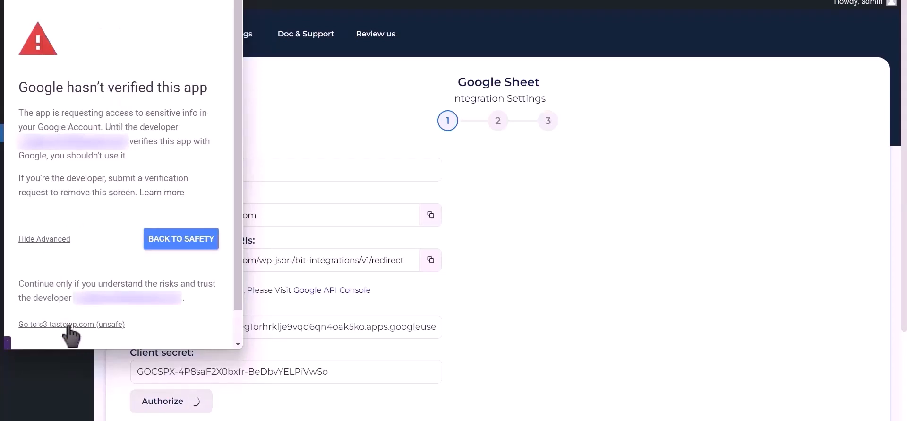
click(163, 333)
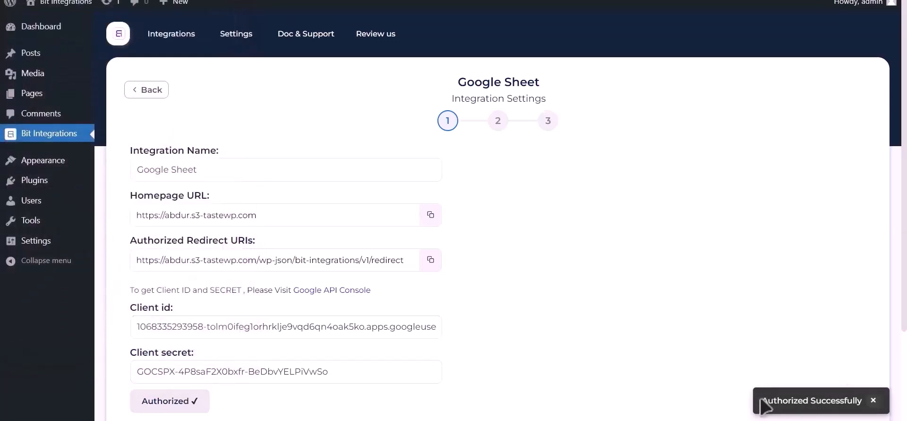
scroll(645, 303, down, 3)
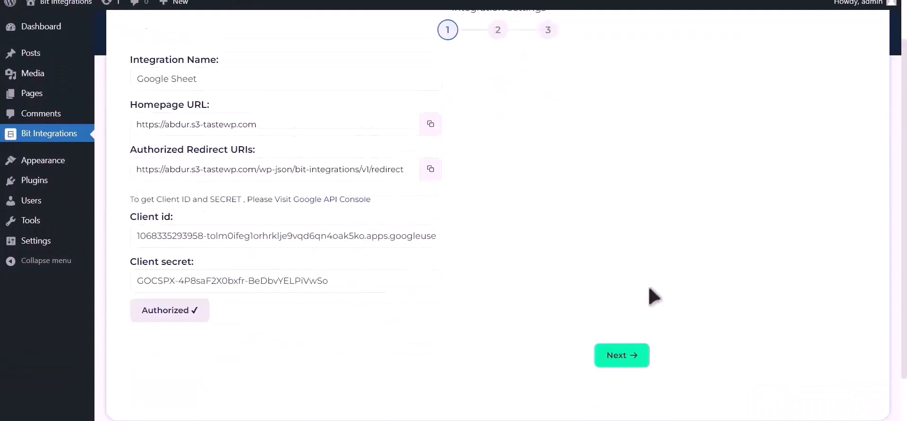
click(631, 318)
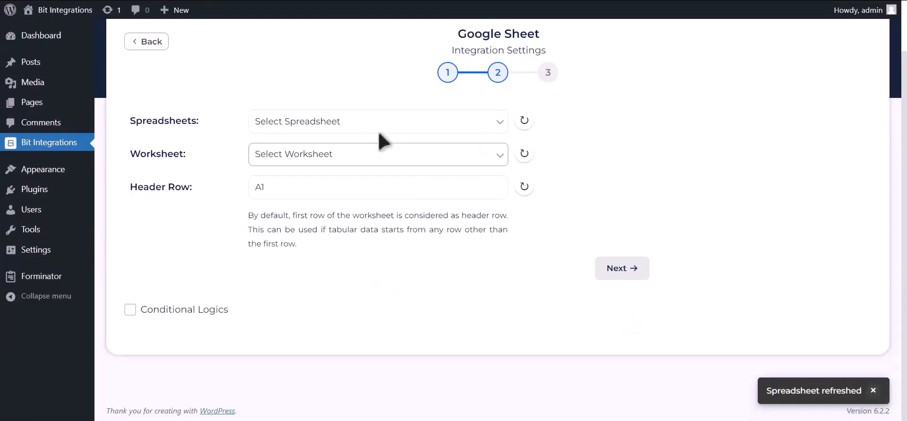
Step: Choose the spreadsheet Post_Google_Sheet and its worksheet Sheet1 as the integration's target
click(422, 127)
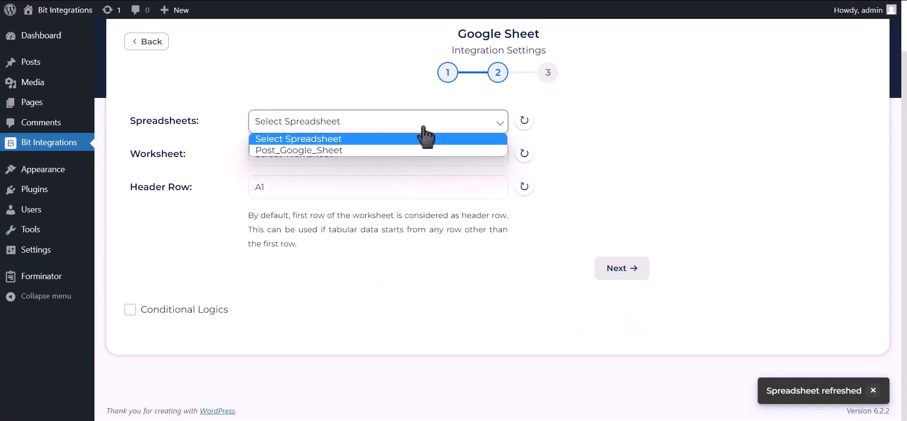
click(402, 151)
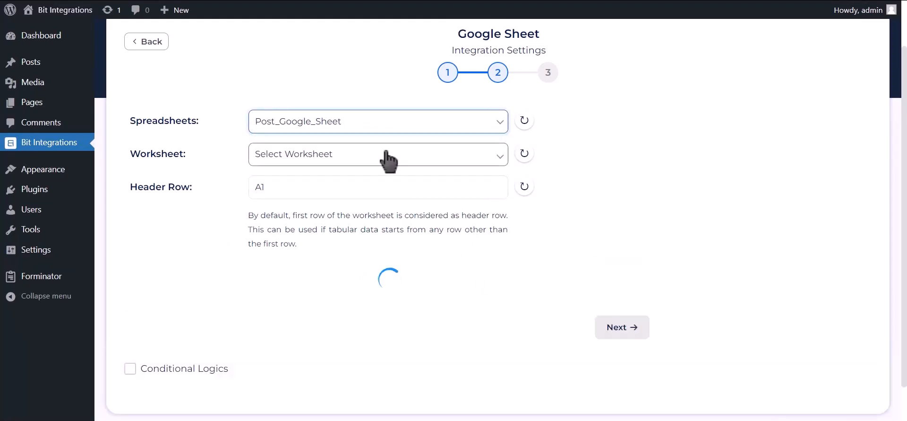
click(385, 160)
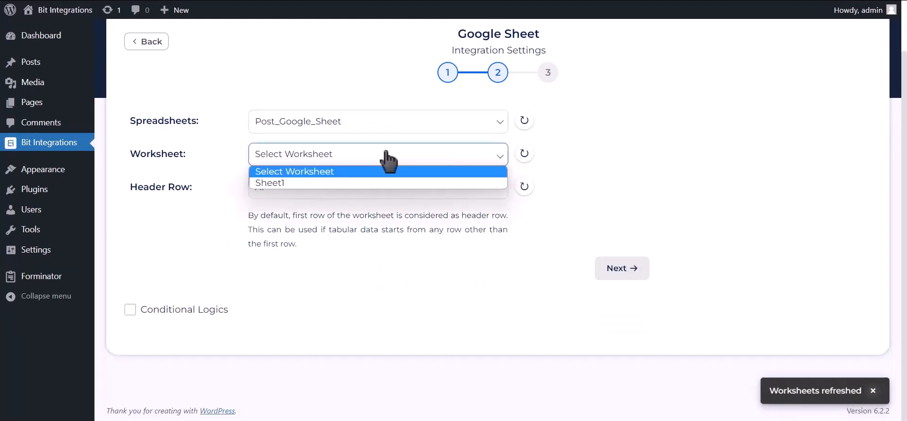
click(316, 184)
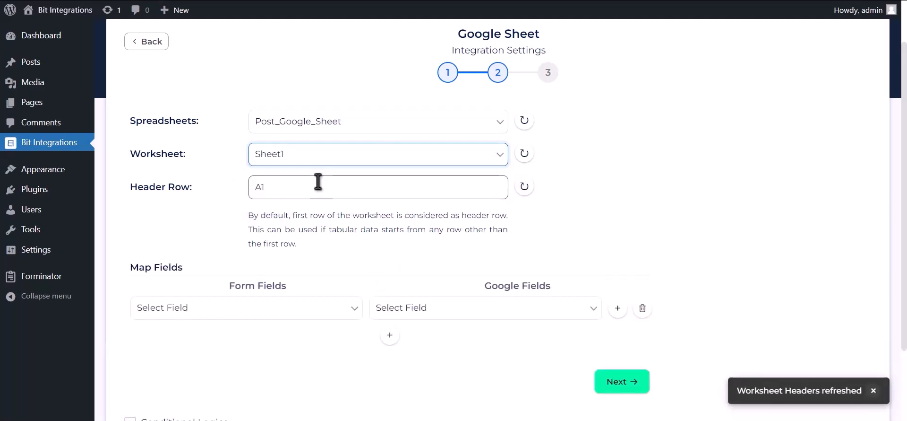
click(320, 184)
Step: Map the form field Name-1 to the Google field Name
scroll(333, 220, down, 2)
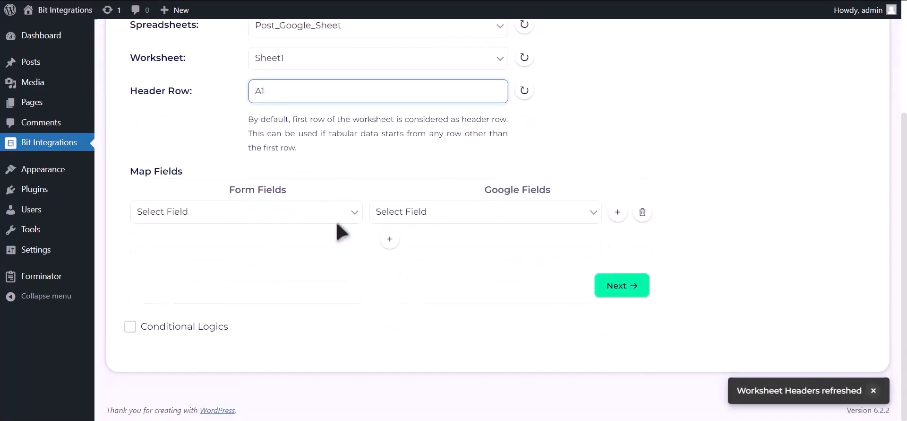
click(402, 215)
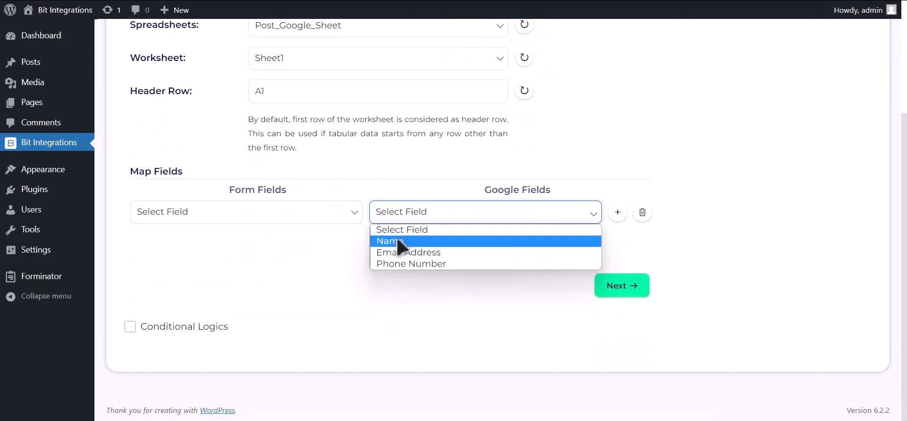
click(402, 241)
click(344, 219)
click(267, 254)
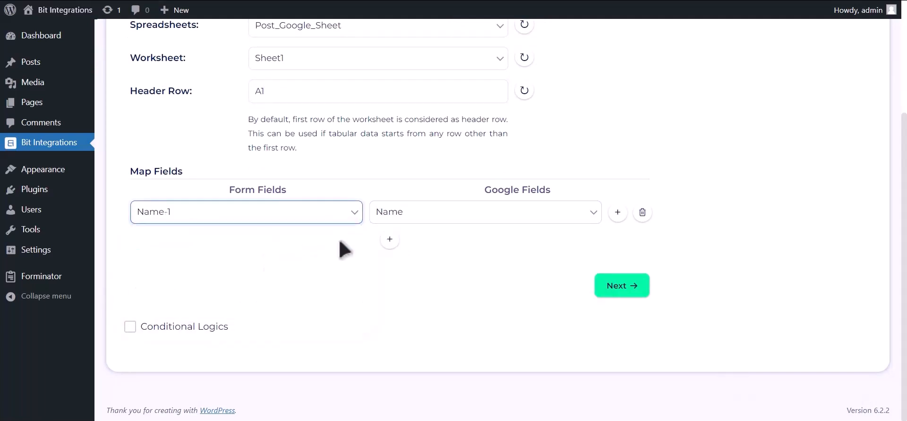
Step: Add a second field mapping from the form field Email Address-1 to the Google field Email Address
click(391, 239)
click(416, 246)
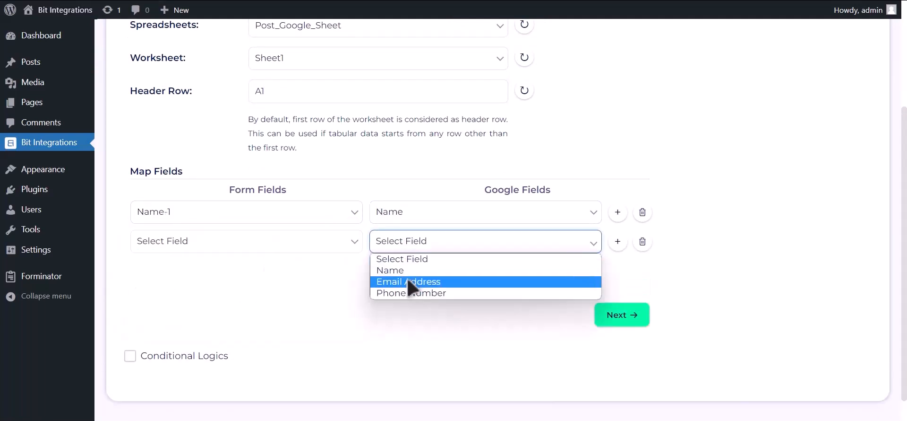
click(409, 283)
click(285, 249)
click(253, 294)
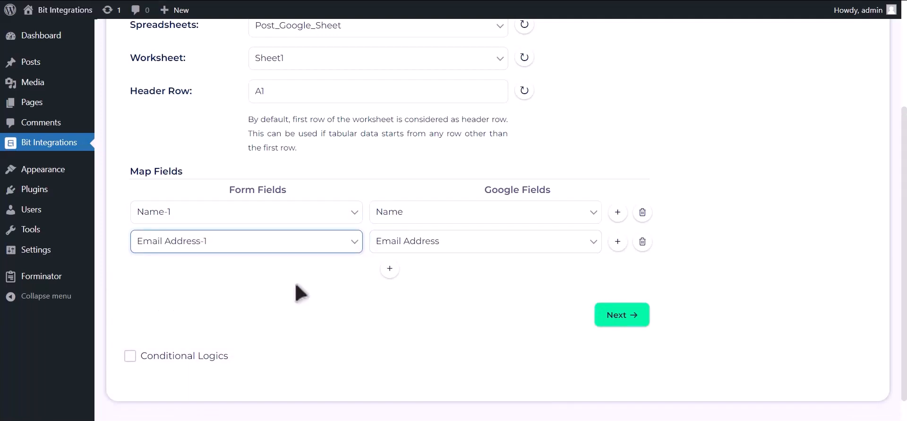
Step: Add a third field mapping from the form field Phone Number-1 to the Google field Phone Number
click(389, 268)
click(416, 277)
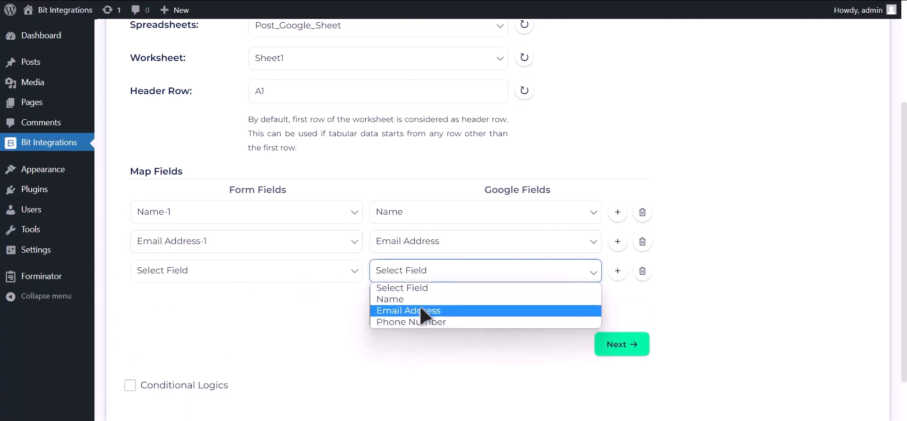
click(421, 321)
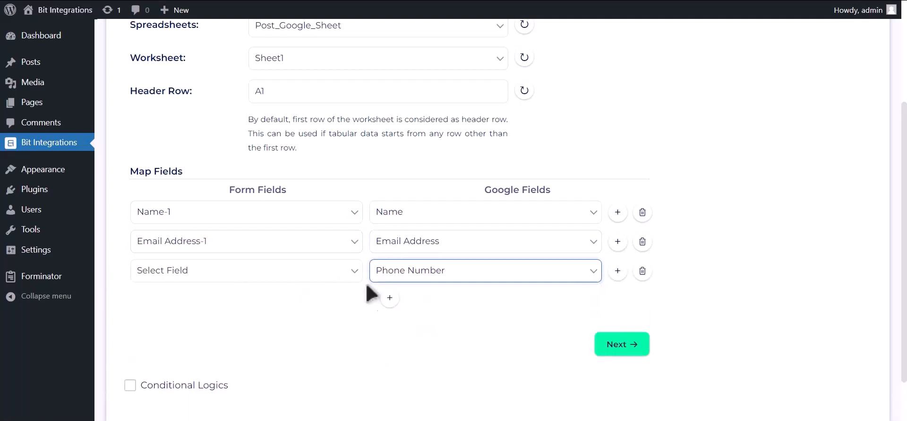
click(331, 276)
click(298, 333)
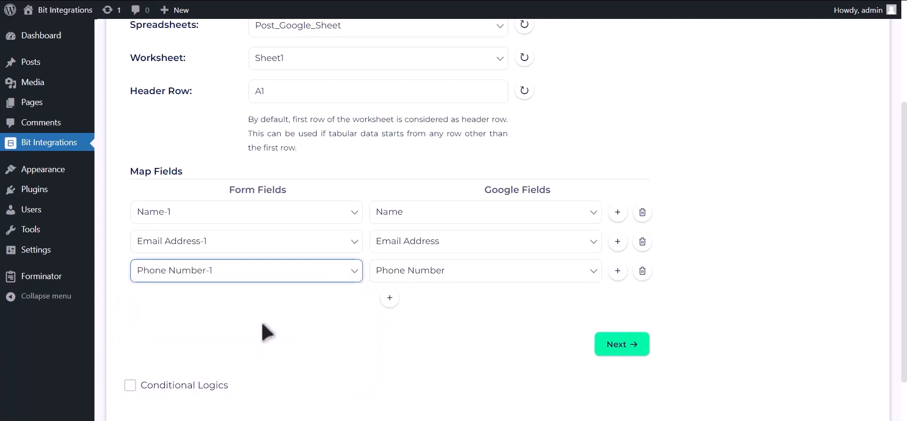
scroll(260, 325, down, 2)
click(203, 328)
scroll(198, 302, down, 3)
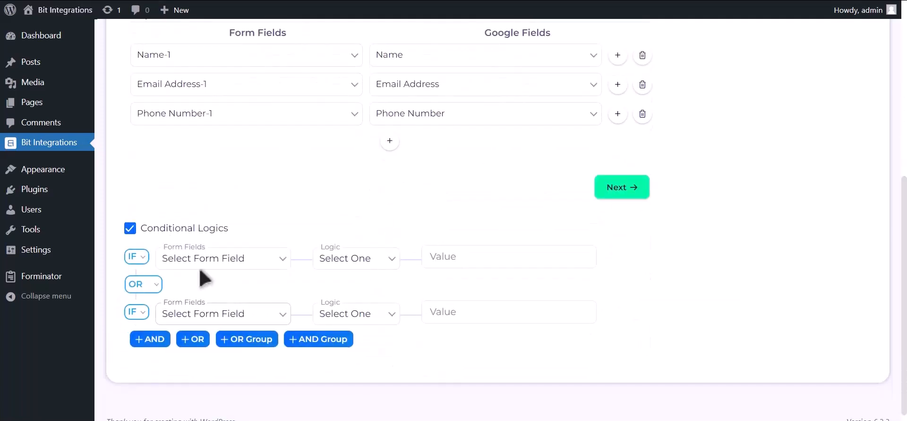
click(182, 230)
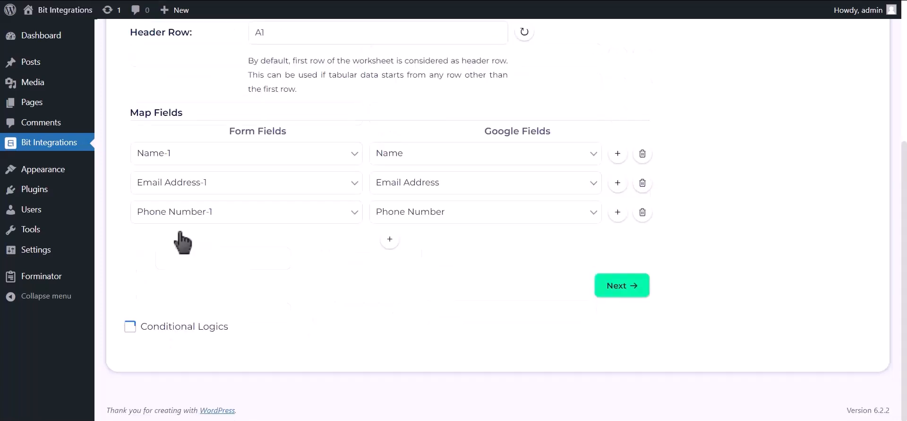
Step: Proceed to the final integration step, then finish and save the Google Sheet integration
click(623, 286)
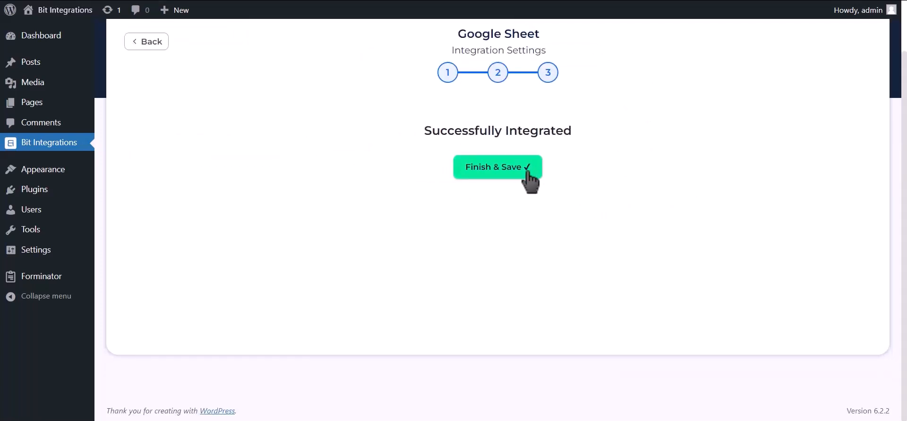
click(526, 174)
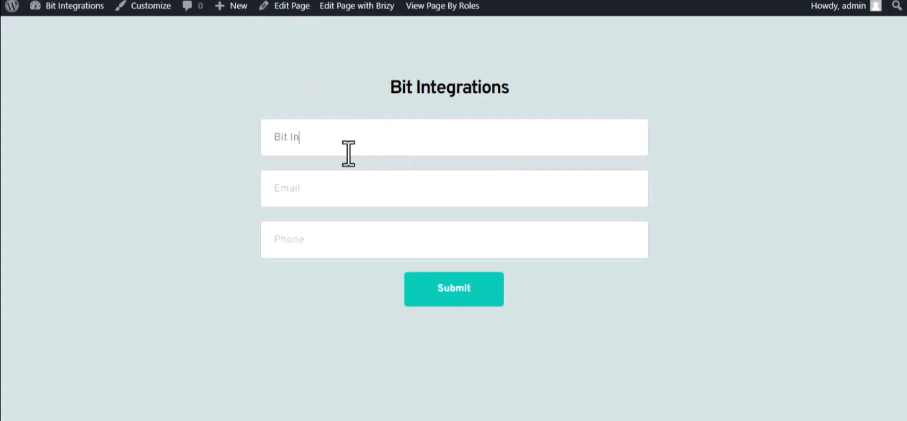
Step: Fill in the Brizy test form with the name "Bit Integrations", the contact's e-mail and phone number, and submit it
text(s)
click(349, 188)
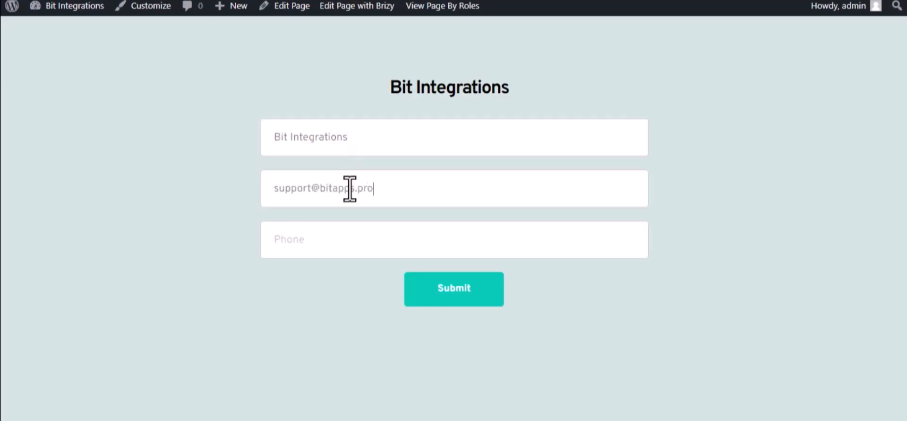
click(358, 236)
click(418, 285)
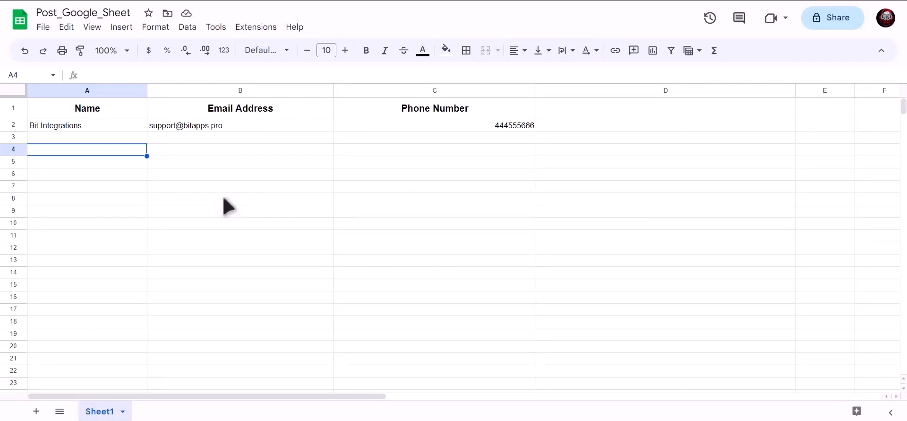
Step: Check the submitted entry's name, e-mail and phone number cells in row 2 of Post_Google_Sheet in Google Sheets
click(124, 127)
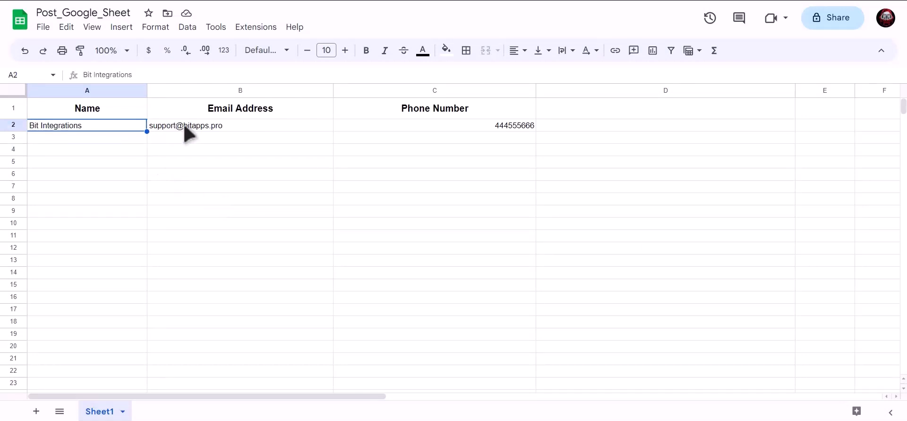
click(189, 126)
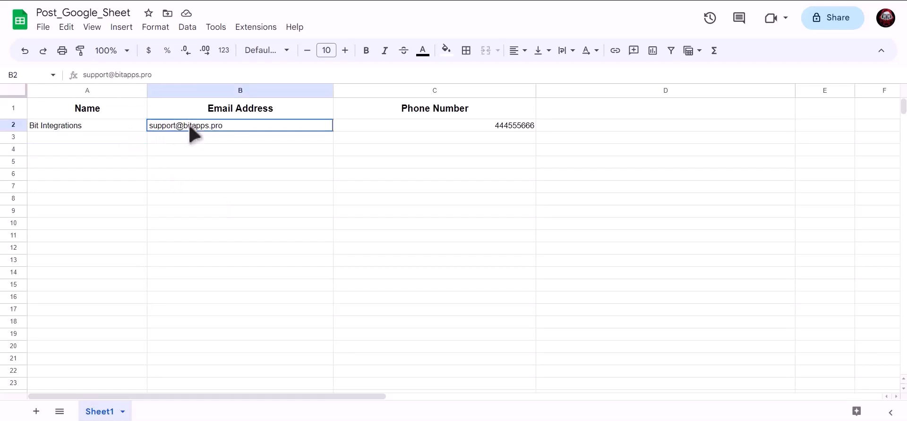
click(426, 126)
click(265, 179)
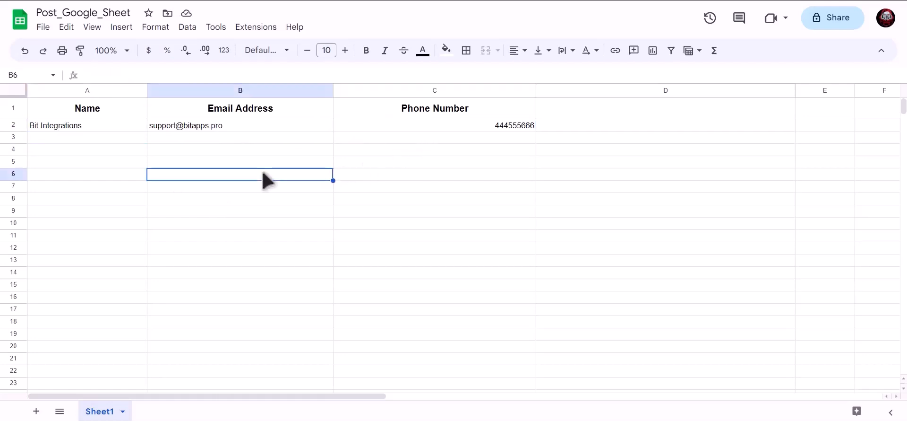